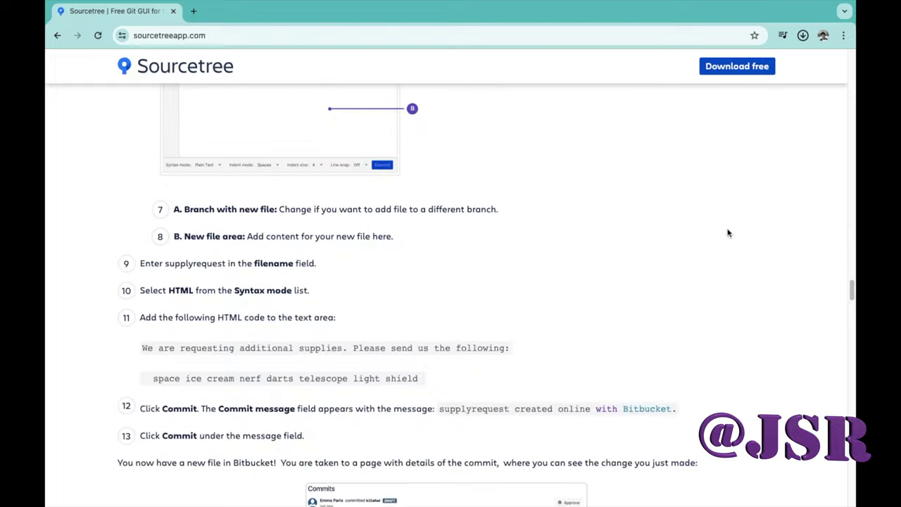
Finish the tutorial and reveal Sourcetree_4.2.7_263.zip from Chrome's downloads in Finder
{"action": "scroll", "coordinate": [727, 233], "scroll_direction": "down", "scroll_amount": 20}
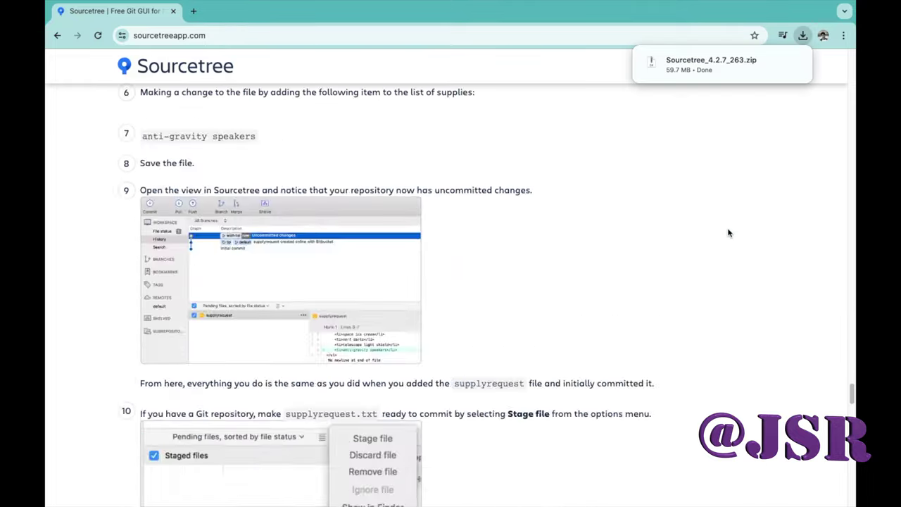
{"action": "scroll", "coordinate": [729, 232], "scroll_direction": "down", "scroll_amount": 12}
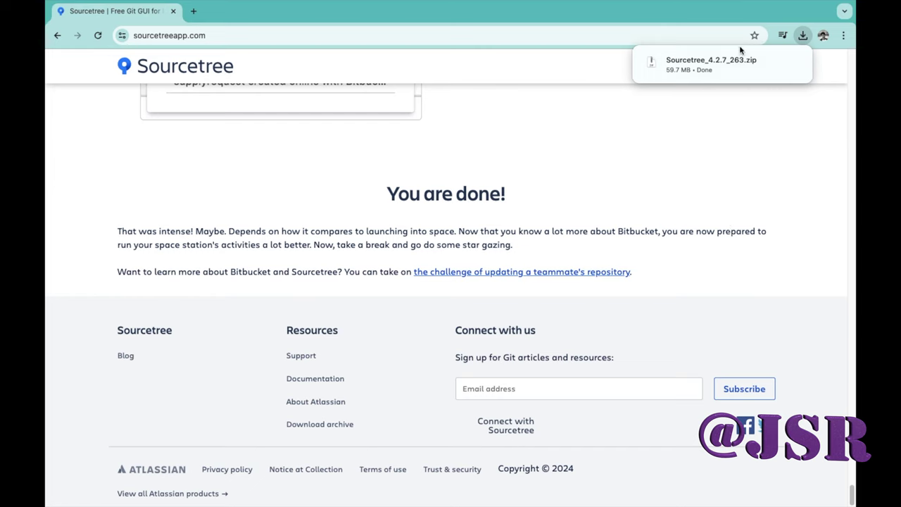
{"action": "mouse_move", "coordinate": [264, 5]}
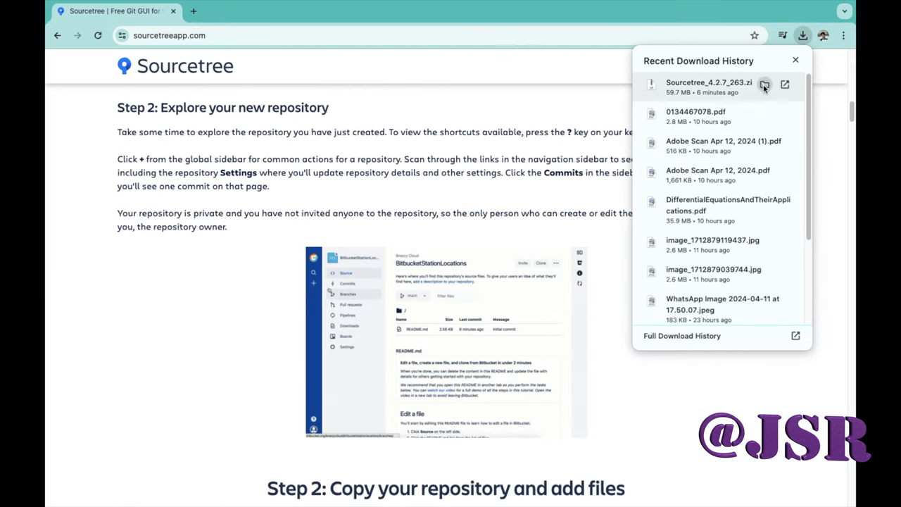
{"action": "left_click", "coordinate": [763, 86]}
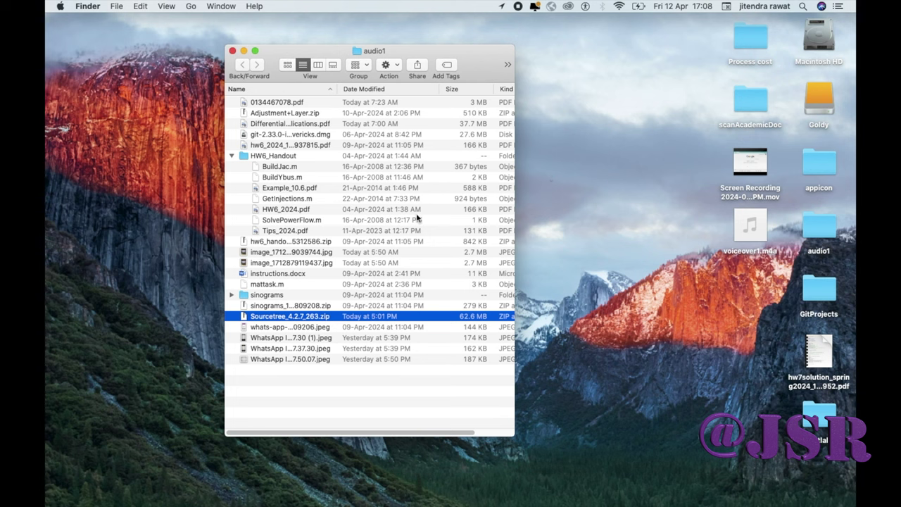
Maximise the audio1 window, unzip Sourcetree_4.2.7_263.zip with Archive Utility, and select the extracted app
{"action": "left_click", "coordinate": [255, 52]}
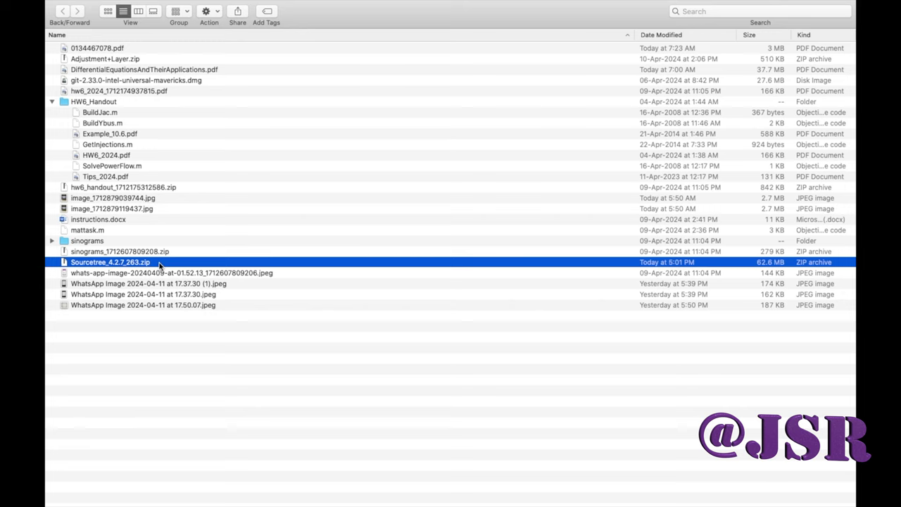
{"action": "right_click", "coordinate": [159, 265]}
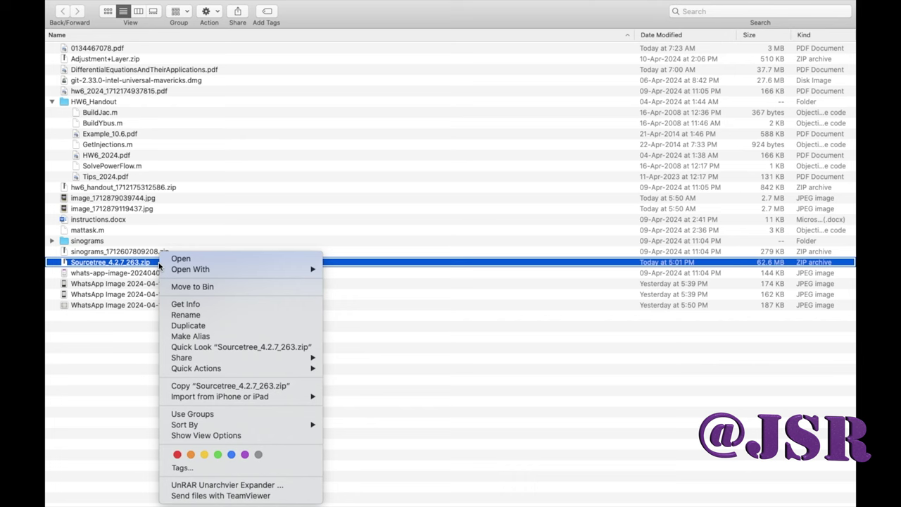
{"action": "mouse_move", "coordinate": [211, 269]}
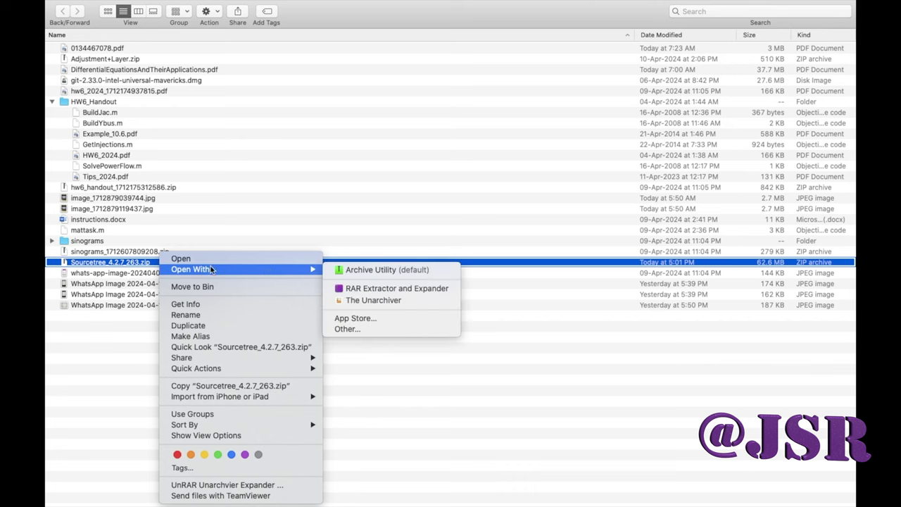
{"action": "left_click", "coordinate": [356, 271]}
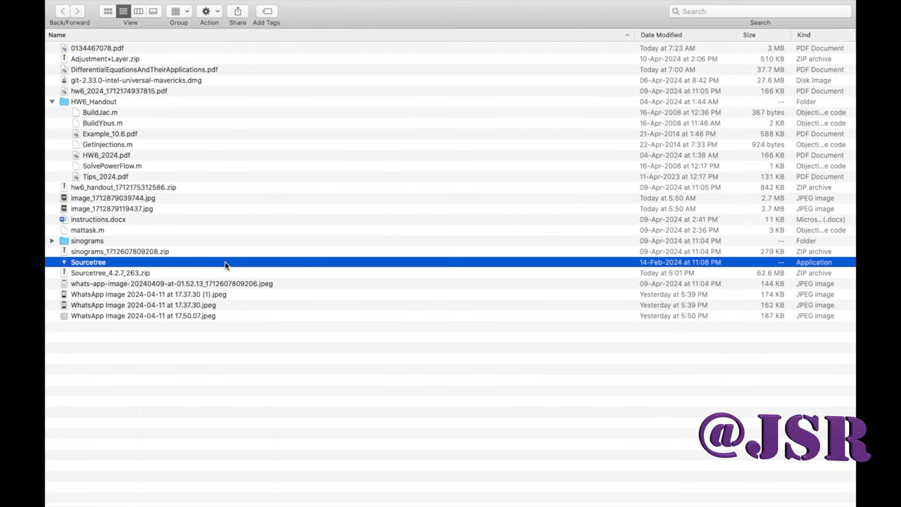
{"action": "left_click_drag", "start_coordinate": [111, 283], "coordinate": [112, 275]}
{"action": "left_click", "coordinate": [117, 263]}
Launch Sourcetree, allow it to open, and move it to Applications with the prompt suppressed
{"action": "double_click", "coordinate": [117, 263]}
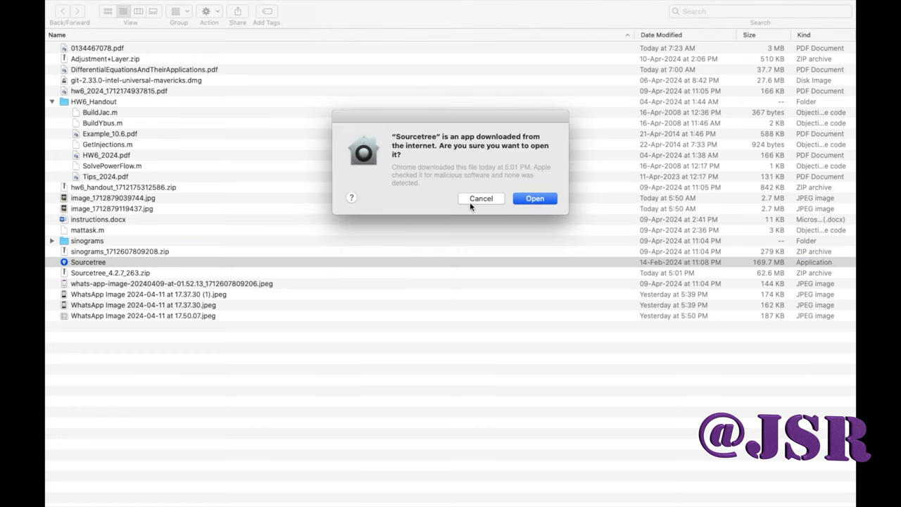
{"action": "left_click", "coordinate": [546, 199]}
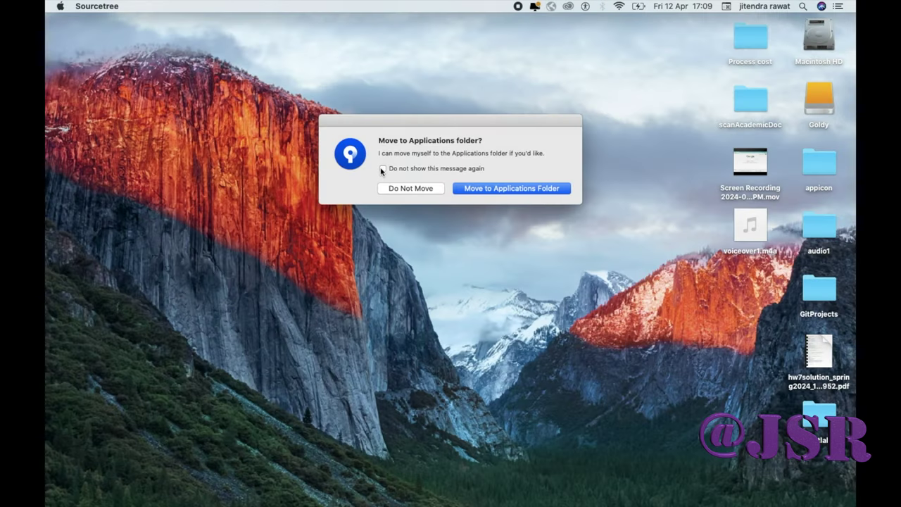
{"action": "left_click", "coordinate": [382, 169]}
{"action": "left_click", "coordinate": [494, 189]}
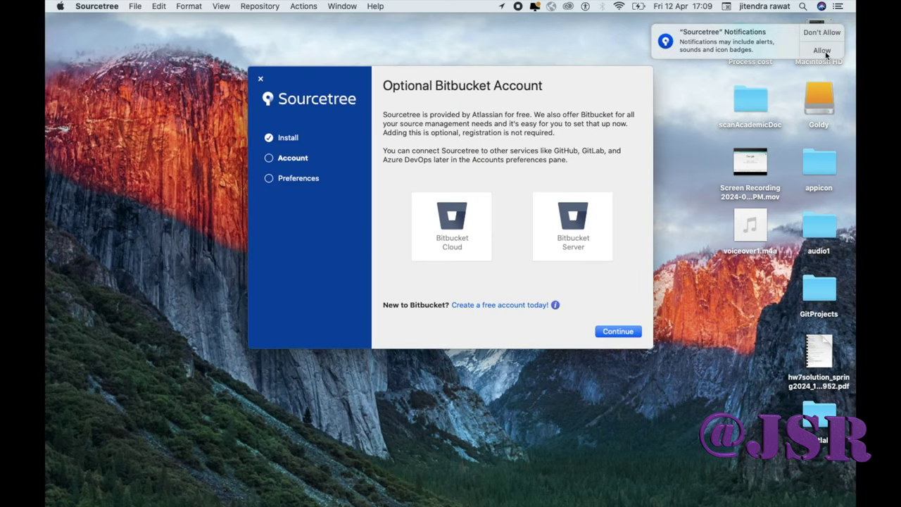
Decline Sourcetree notifications and cancel the Bitbucket Server login, trying Bitbucket Cloud instead
{"action": "left_click", "coordinate": [823, 34]}
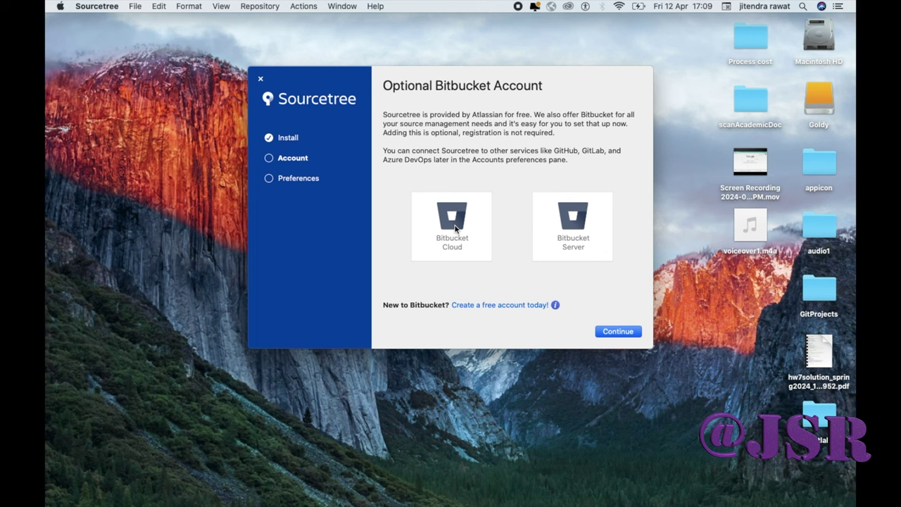
{"action": "left_click", "coordinate": [577, 224]}
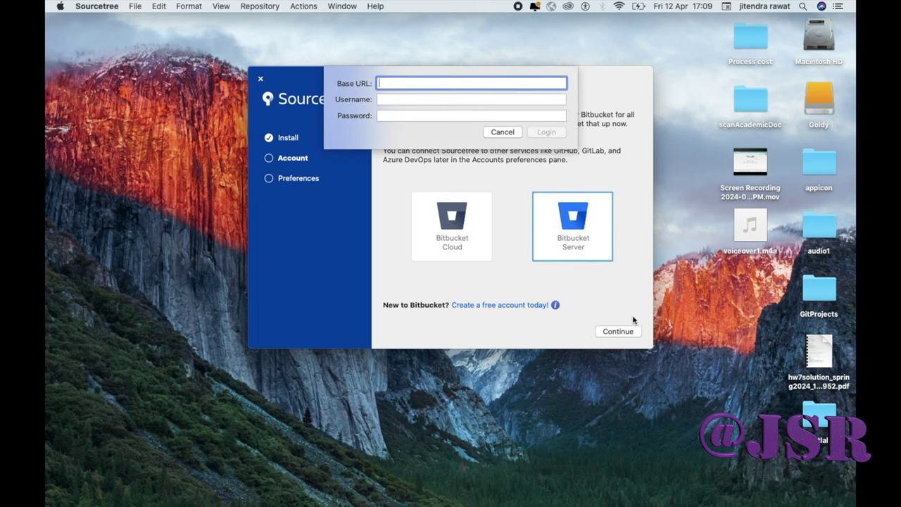
{"action": "left_click", "coordinate": [507, 133]}
{"action": "left_click", "coordinate": [468, 210]}
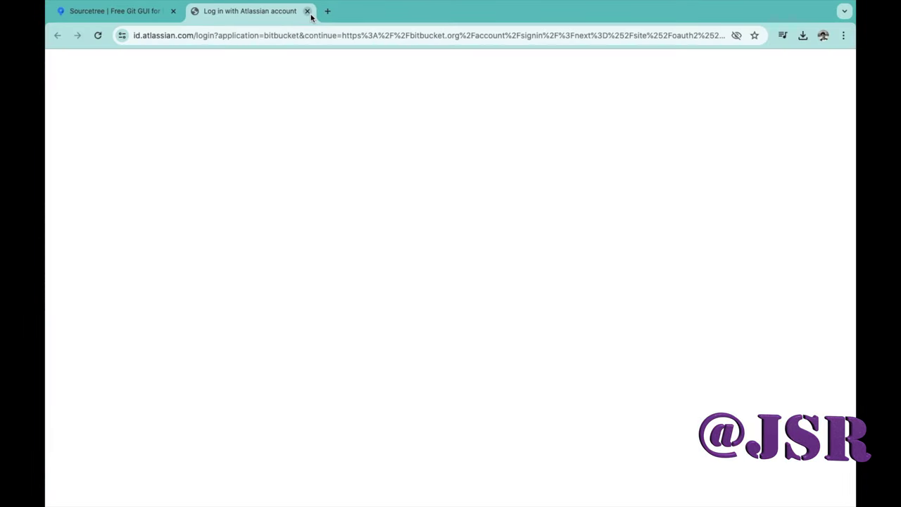
Close the Atlassian login page, minimise Chrome, and skip the account step in Sourcetree setup
{"action": "left_click", "coordinate": [309, 12]}
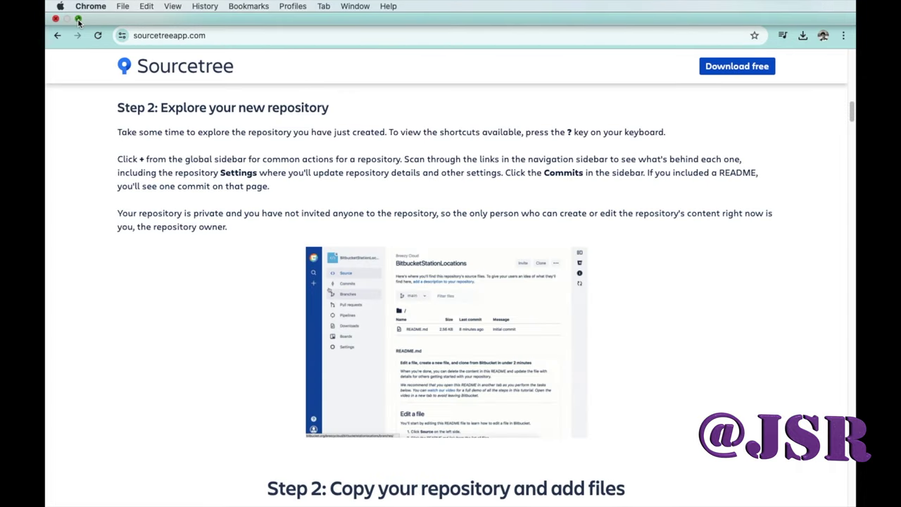
{"action": "left_click", "coordinate": [78, 19]}
{"action": "left_click", "coordinate": [226, 24]}
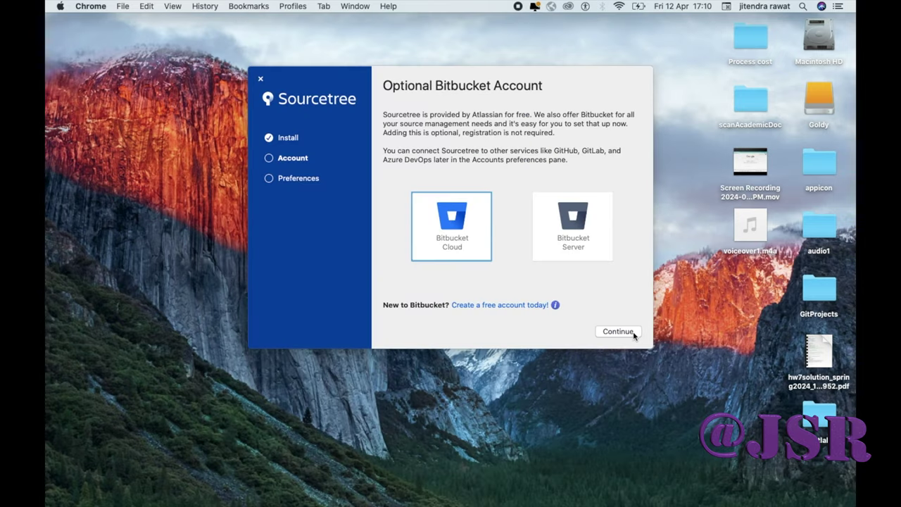
{"action": "left_click", "coordinate": [618, 331]}
{"action": "left_click", "coordinate": [618, 331]}
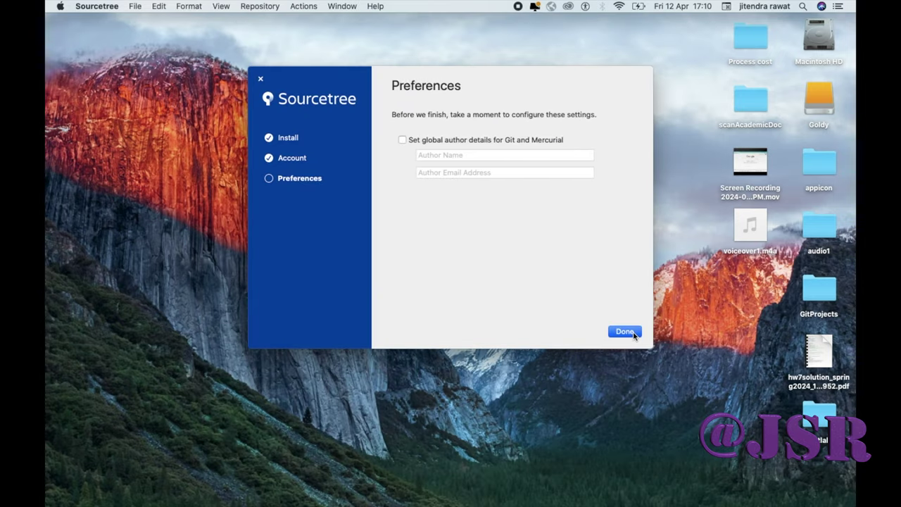
Enable global author details, enter the author's name and e-mail address, and finish setup
{"action": "left_click", "coordinate": [393, 139]}
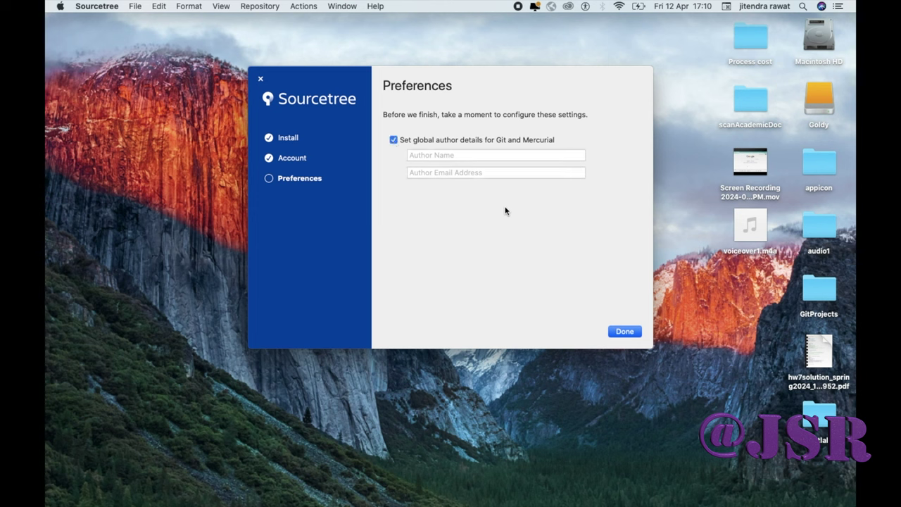
{"action": "left_click", "coordinate": [483, 157]}
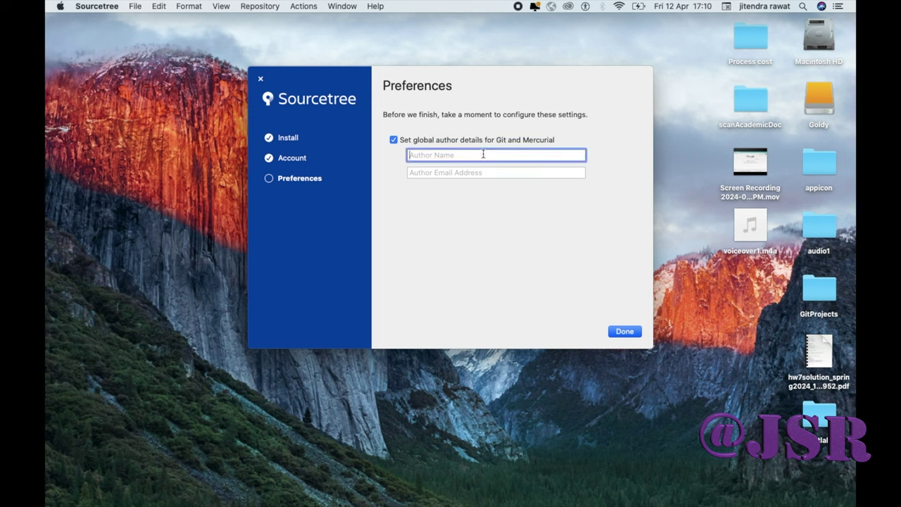
{"action": "type", "text": "Jitendra"}
{"action": "left_click", "coordinate": [494, 175]}
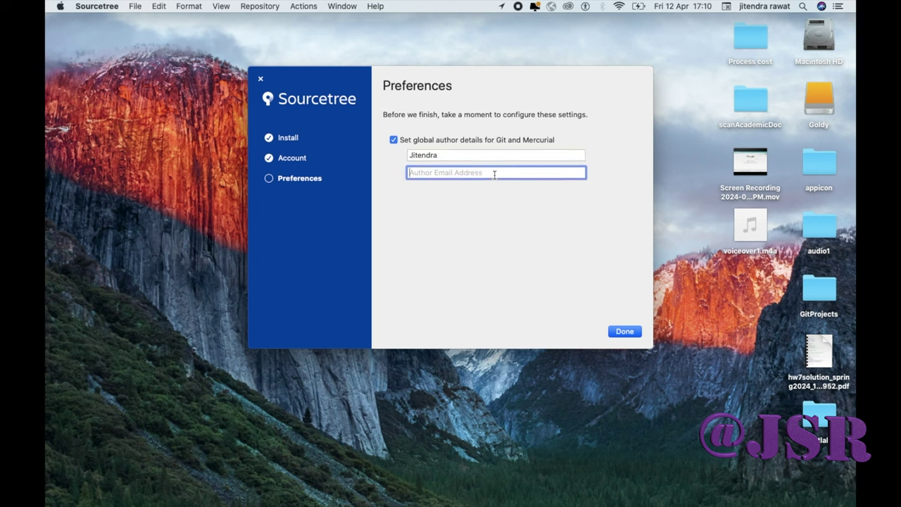
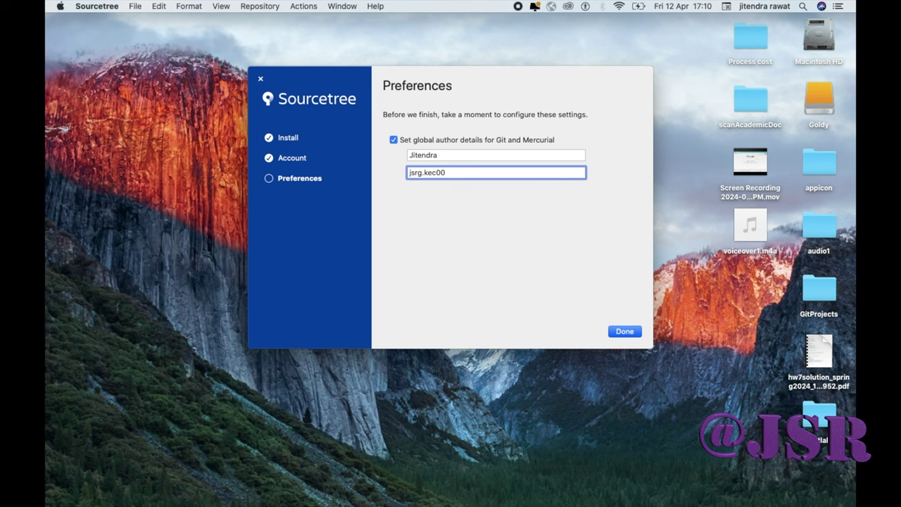
{"action": "left_click", "coordinate": [618, 331]}
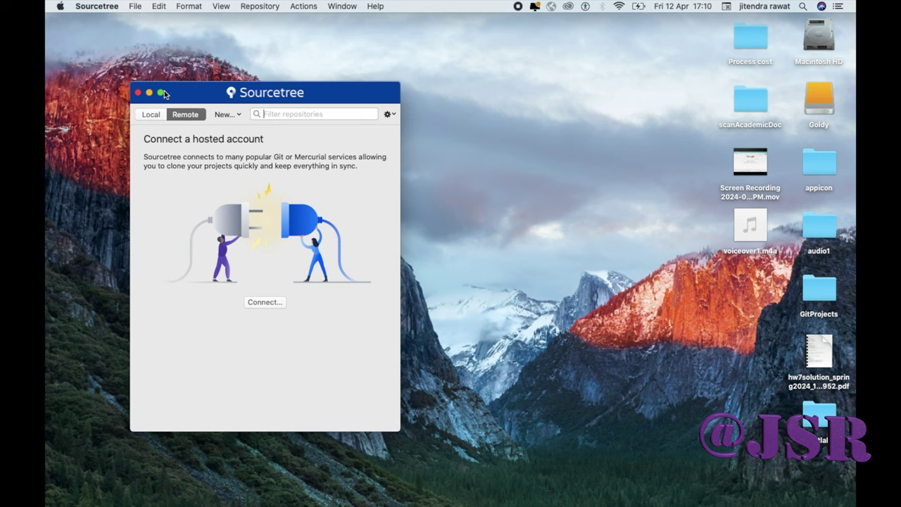
Look over the Local and Remote tabs and the gear menu, then show the New... repository options
{"action": "mouse_move", "coordinate": [162, 93]}
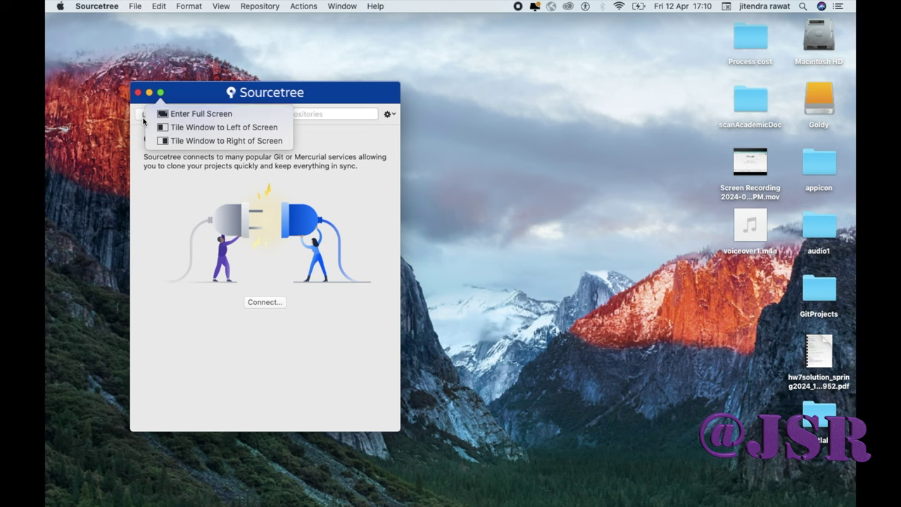
{"action": "left_click", "coordinate": [377, 194]}
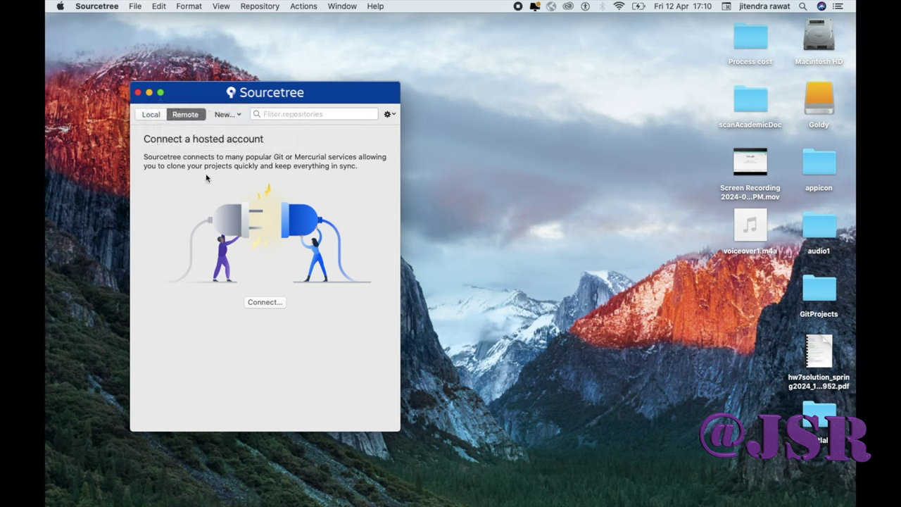
{"action": "left_click", "coordinate": [150, 116]}
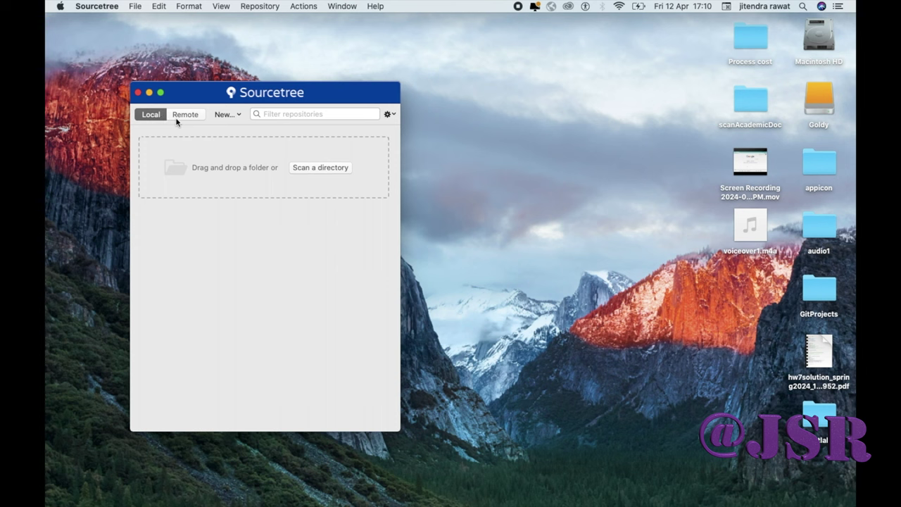
{"action": "left_click", "coordinate": [176, 118]}
{"action": "left_click", "coordinate": [238, 115]}
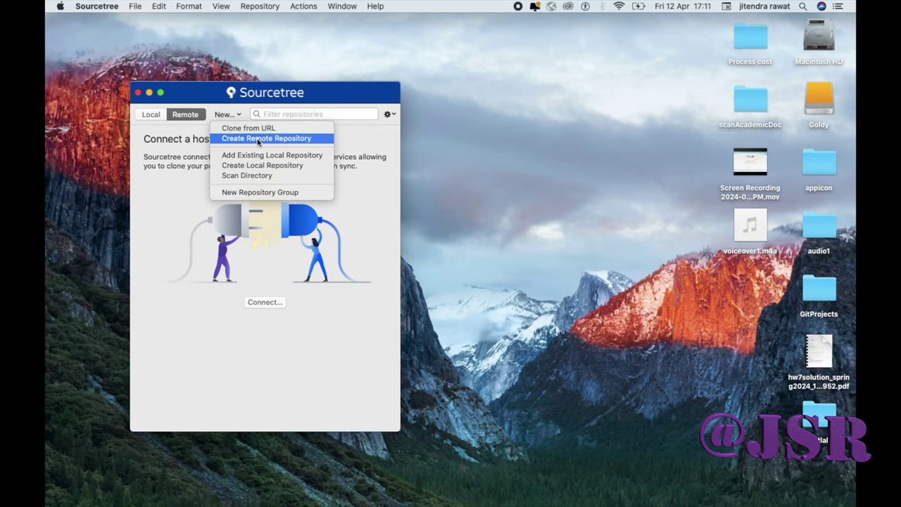
{"action": "left_click", "coordinate": [396, 118]}
{"action": "left_click", "coordinate": [389, 115]}
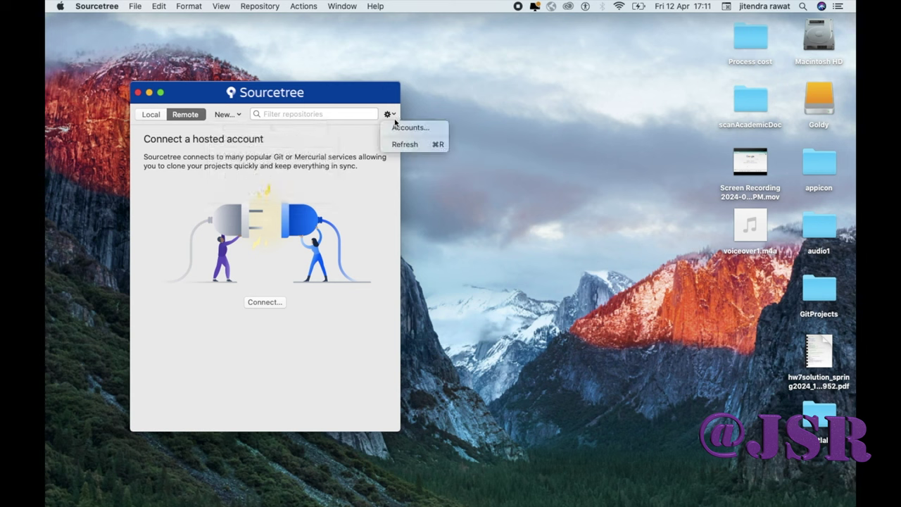
{"action": "left_click", "coordinate": [325, 141]}
{"action": "left_click", "coordinate": [237, 118]}
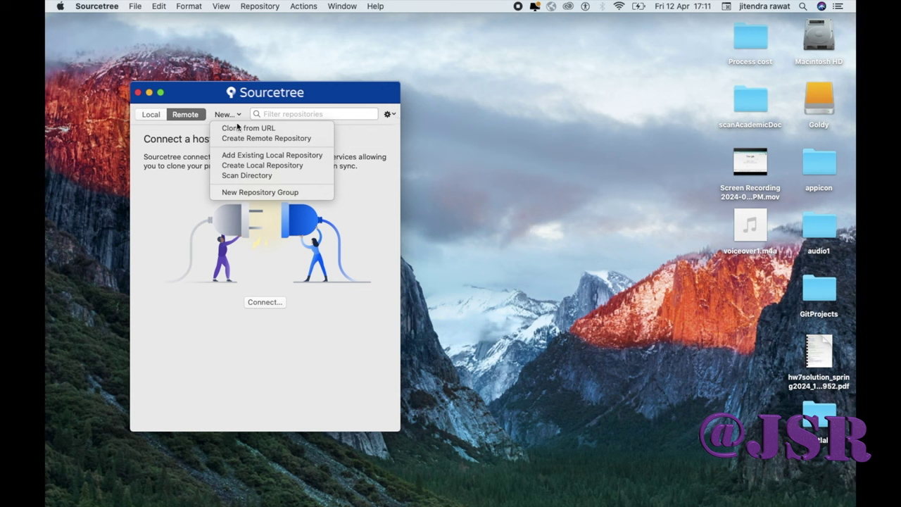
Start a local repository and set its destination to a new Desktop folder named GitTest
{"action": "left_click", "coordinate": [238, 165]}
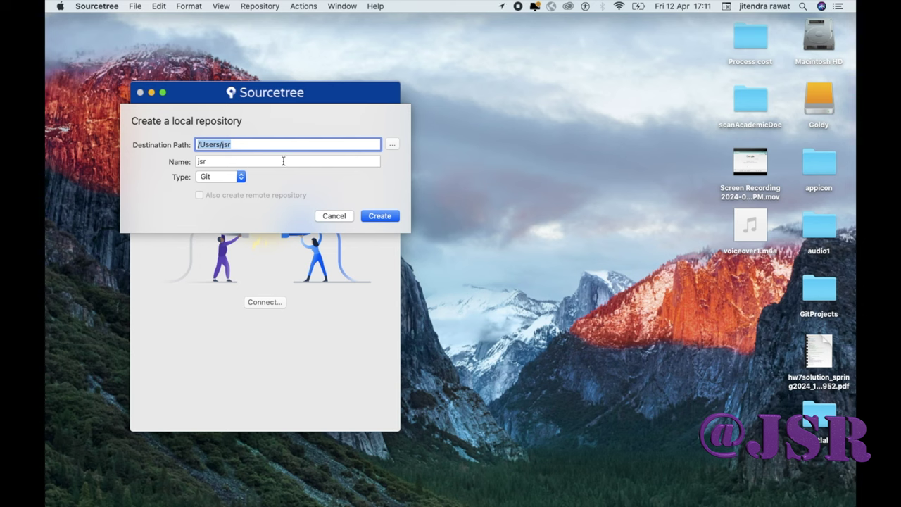
{"action": "left_click", "coordinate": [392, 144]}
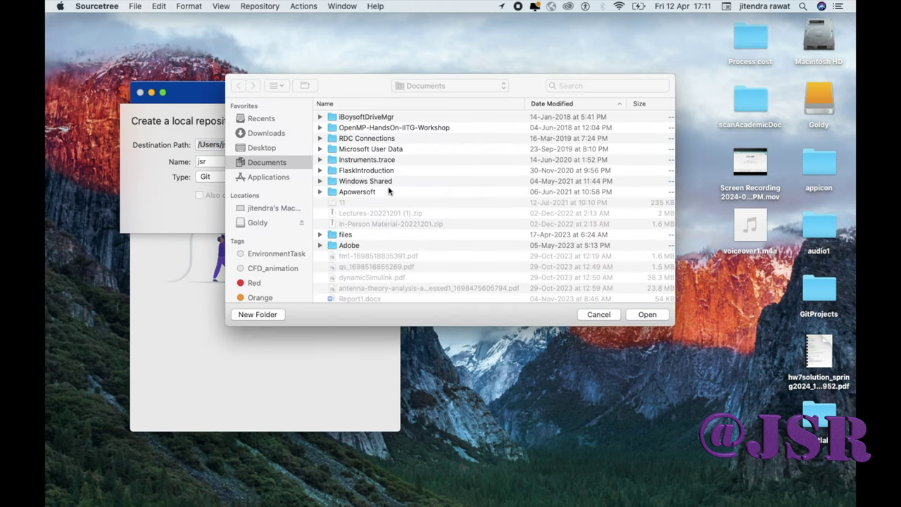
{"action": "left_click", "coordinate": [274, 150]}
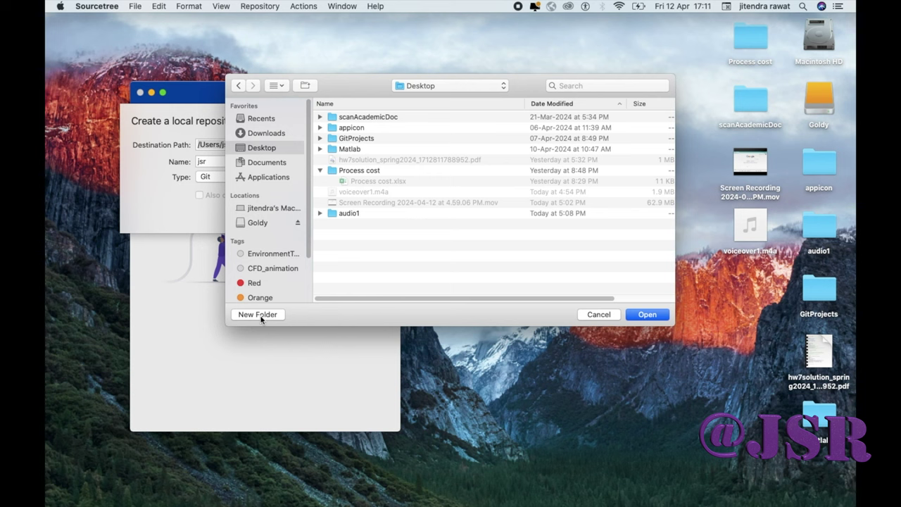
{"action": "left_click", "coordinate": [259, 315]}
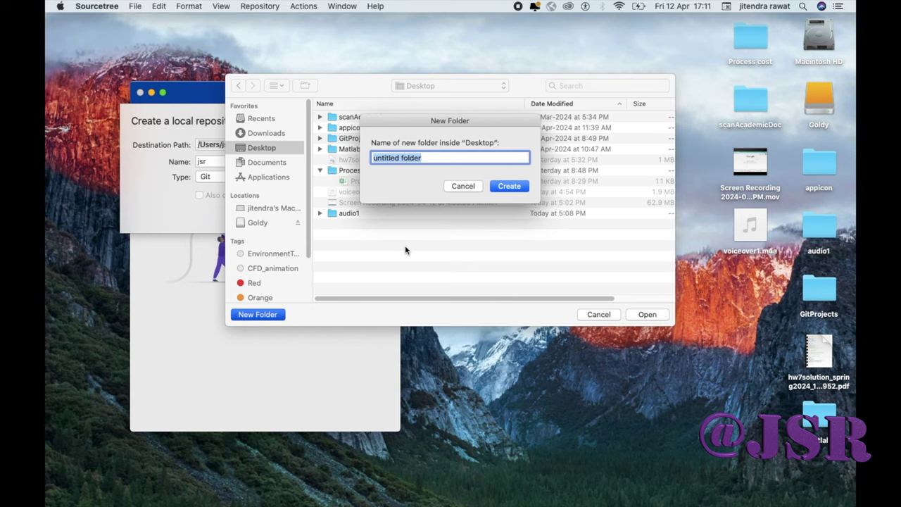
{"action": "type", "text": "Te"}
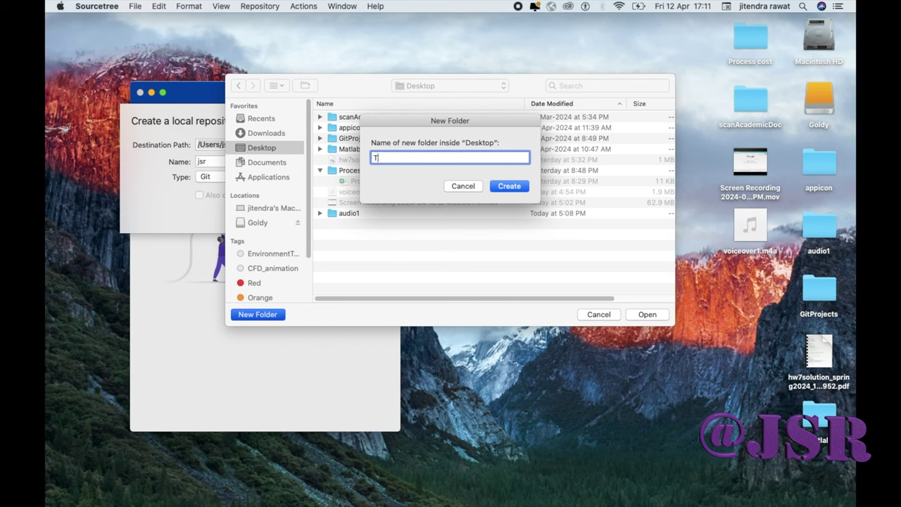
{"action": "key", "text": "BackSpace"}
{"action": "type", "text": "GitTest"}
{"action": "left_click", "coordinate": [508, 190]}
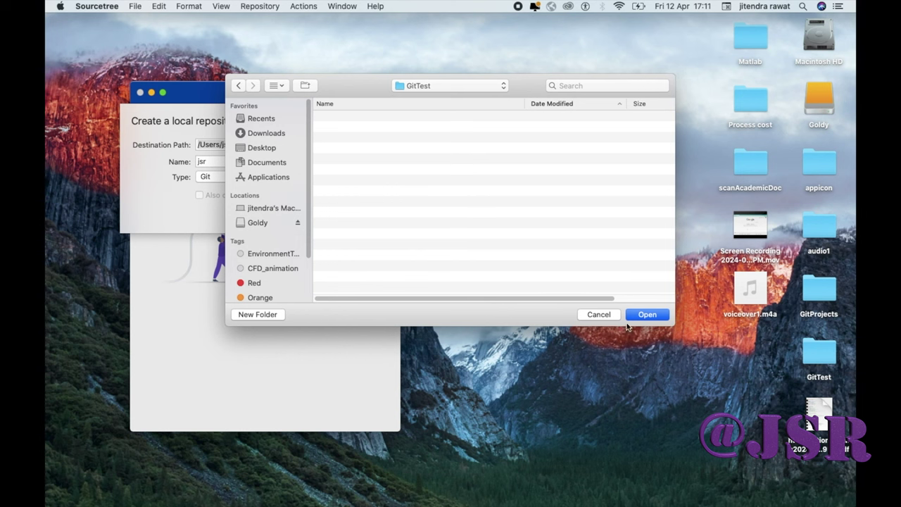
{"action": "left_click", "coordinate": [646, 315]}
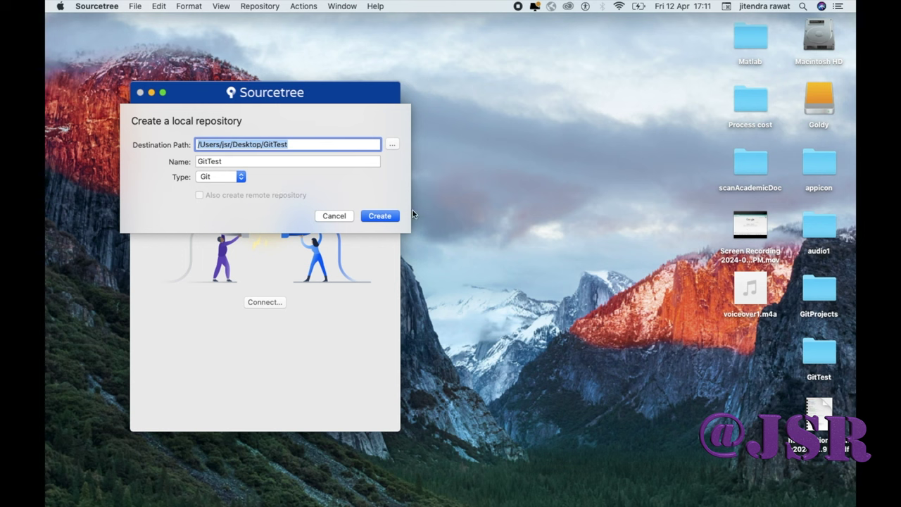
Create the GitTest Git repository and confirm it appears in the Local repositories list
{"action": "left_click", "coordinate": [392, 217]}
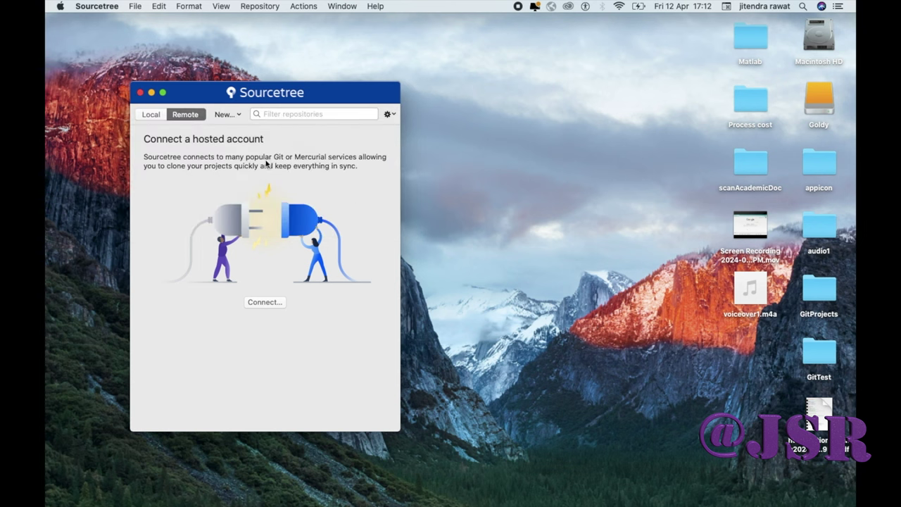
{"action": "left_click", "coordinate": [817, 358]}
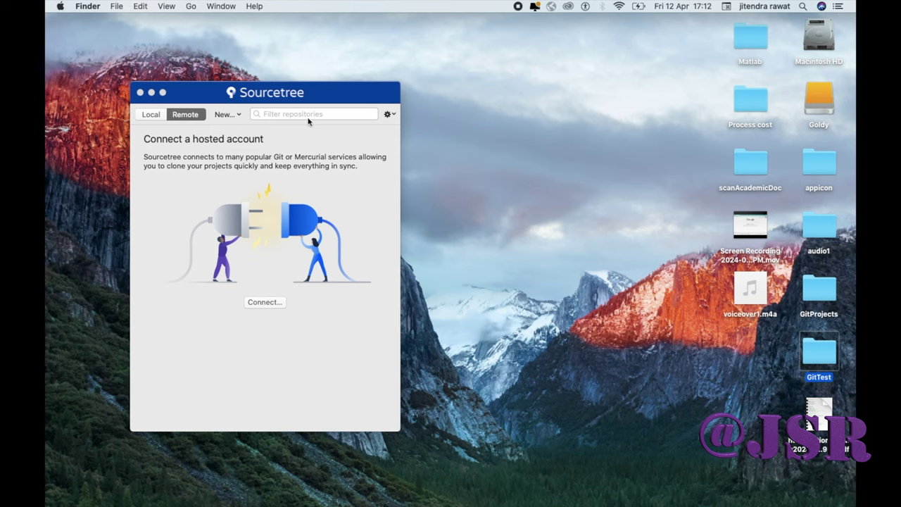
{"action": "left_click", "coordinate": [156, 115]}
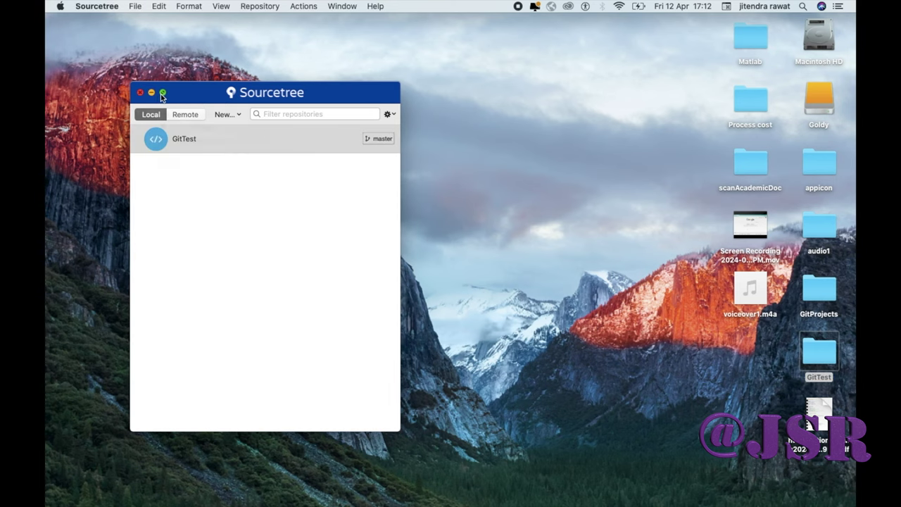
Put the Sourcetree window into full screen and return to its space
{"action": "left_click", "coordinate": [162, 92]}
{"action": "key", "text": "ctrl+Up"}
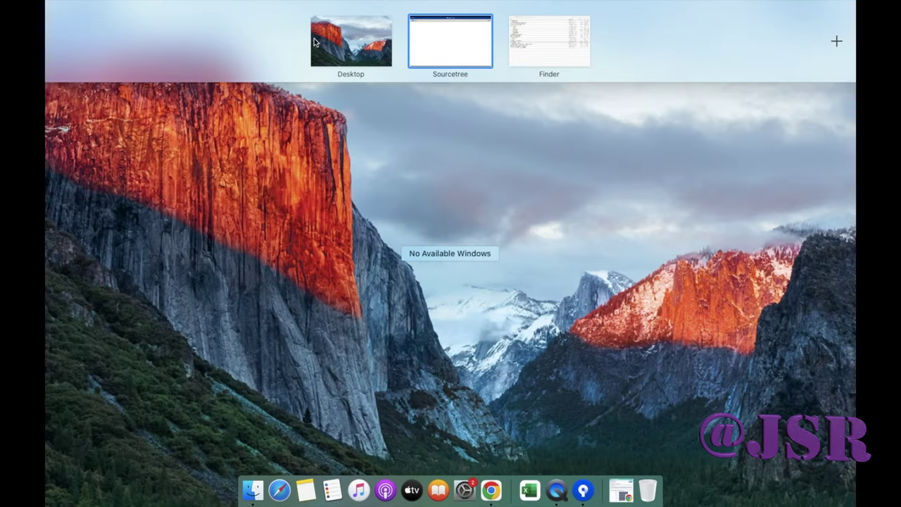
{"action": "left_click", "coordinate": [431, 35]}
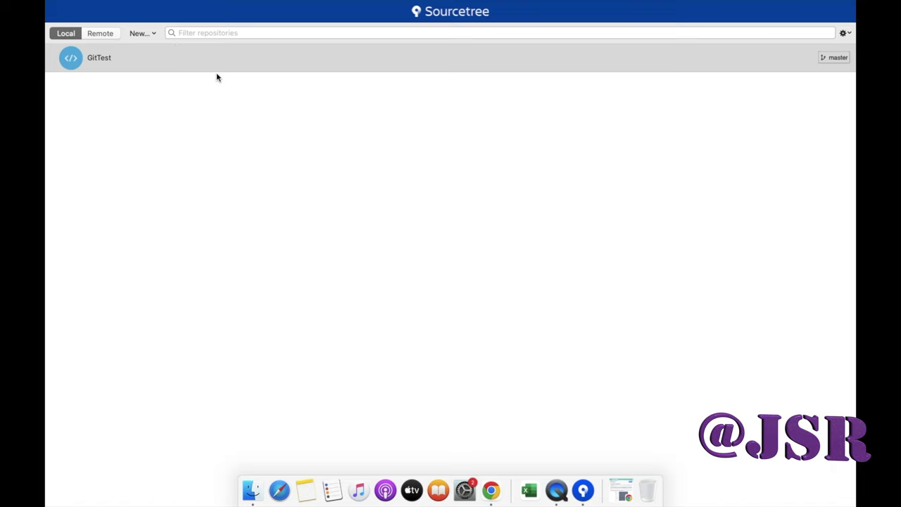
{"action": "mouse_move", "coordinate": [111, 3]}
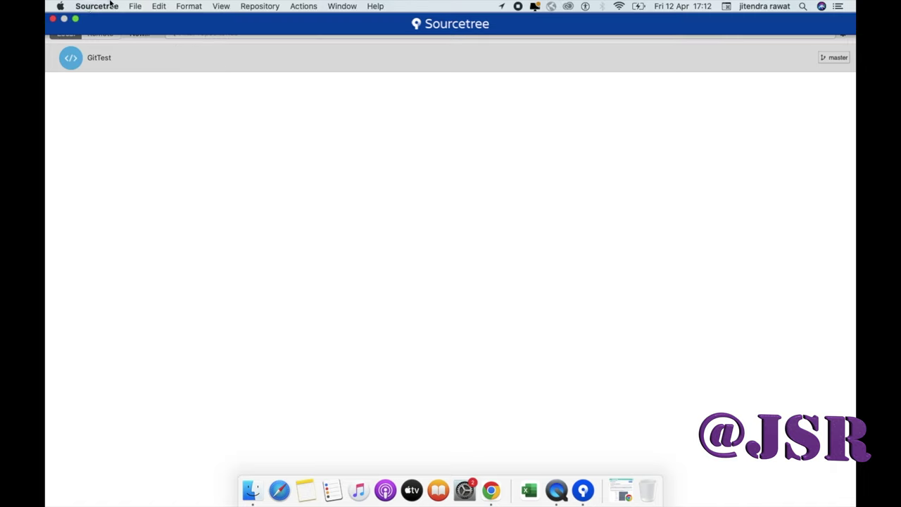
{"action": "mouse_move", "coordinate": [75, 19]}
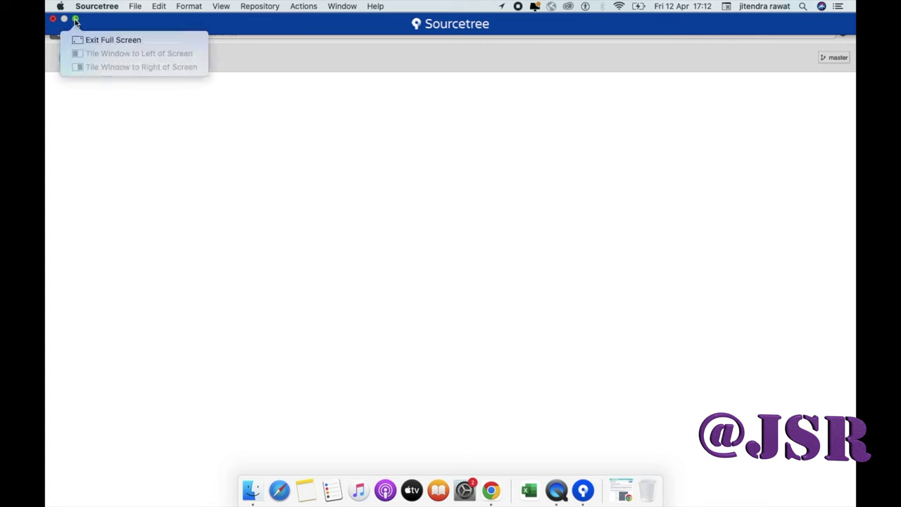